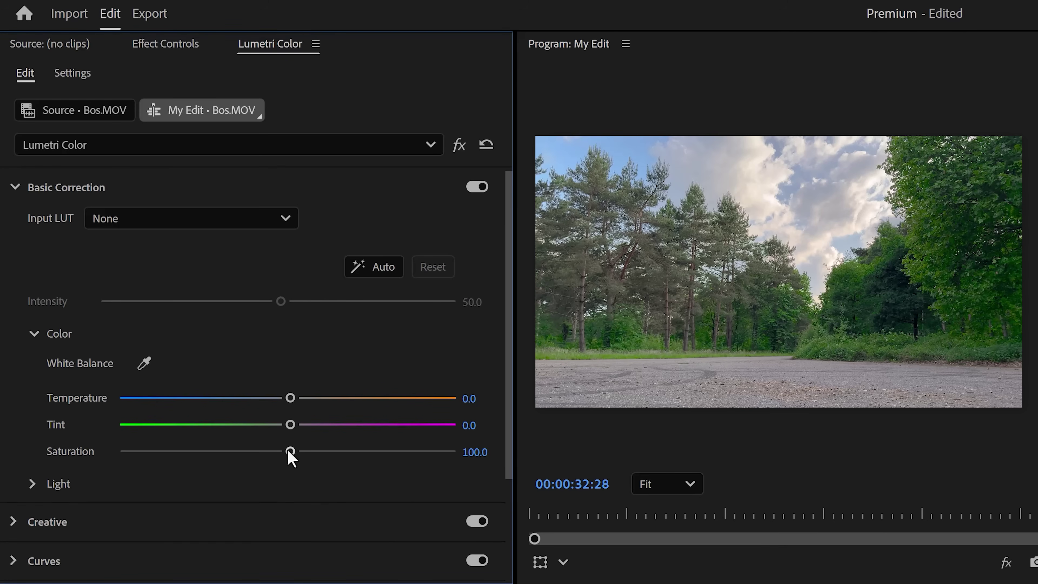
Raise the Bos.MOV clip's Lumetri saturation to 100.8 and scroll down to the Curves section
left_click_drag(288, 452, 287, 451)
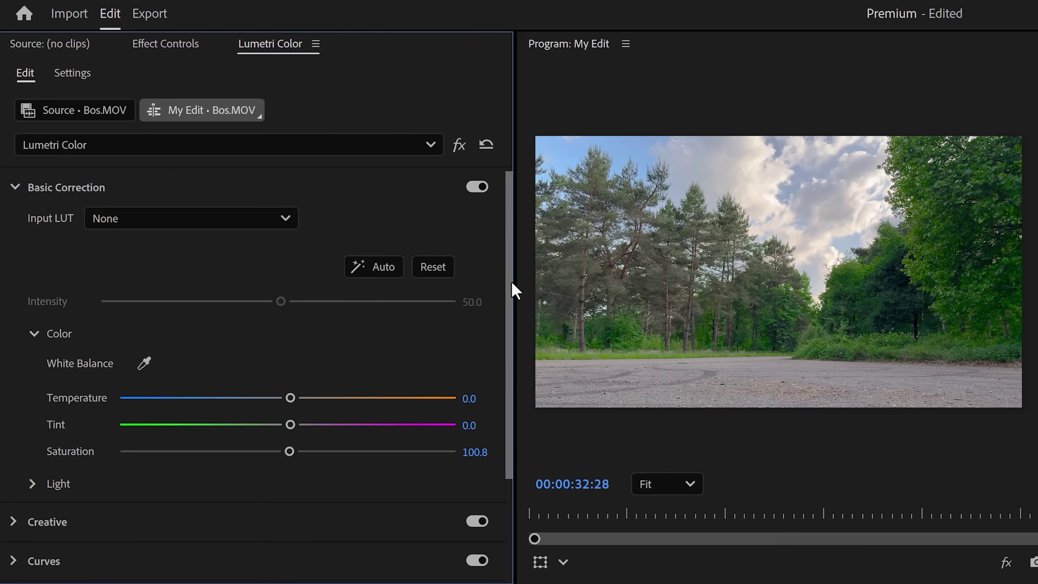
left_click_drag(512, 290, 504, 384)
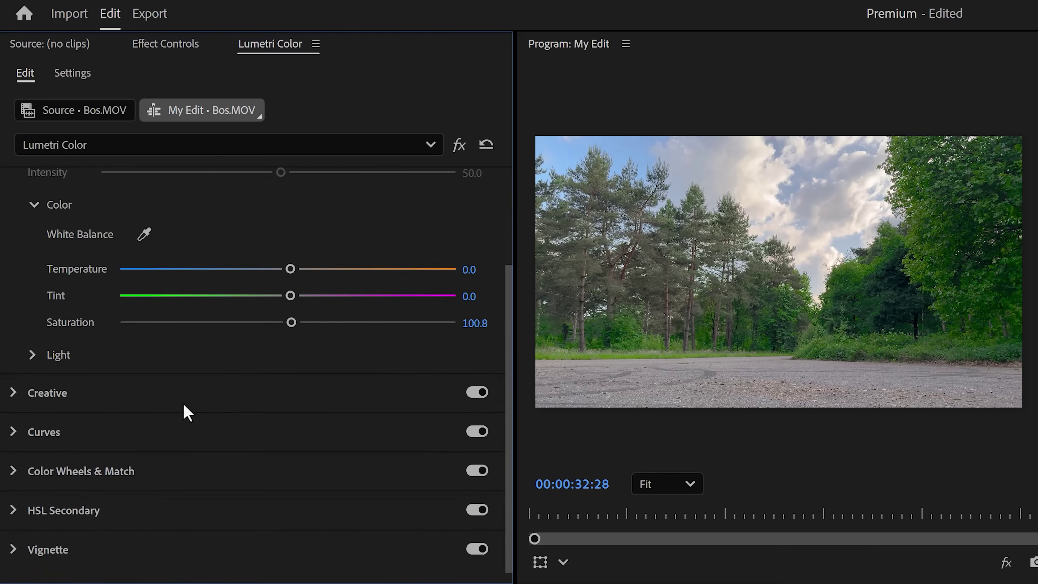
Expand Hue Saturation Curves and drag the Hue vs Sat curve down across a wide green range
left_click(16, 433)
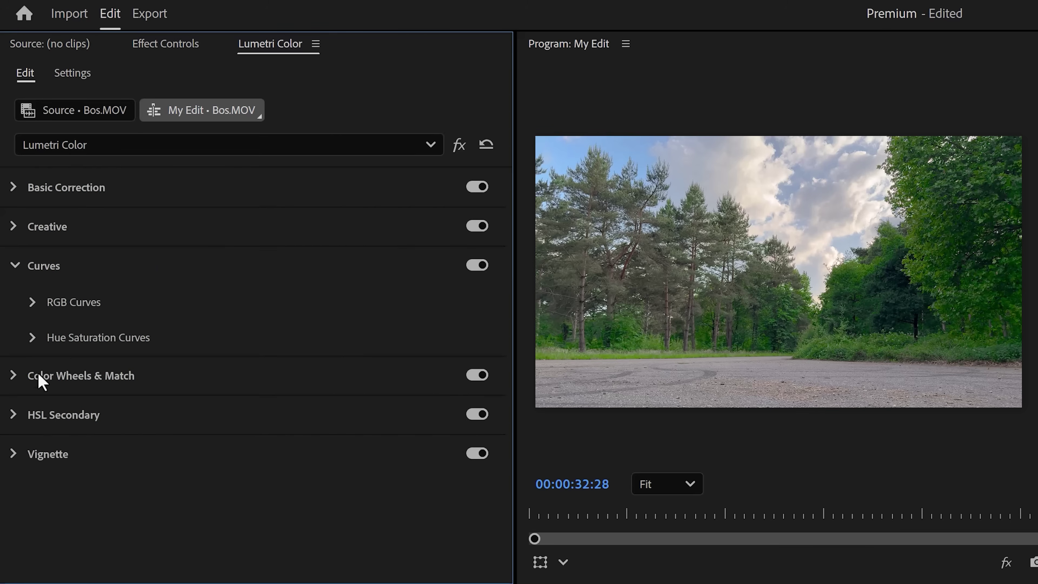
left_click(32, 338)
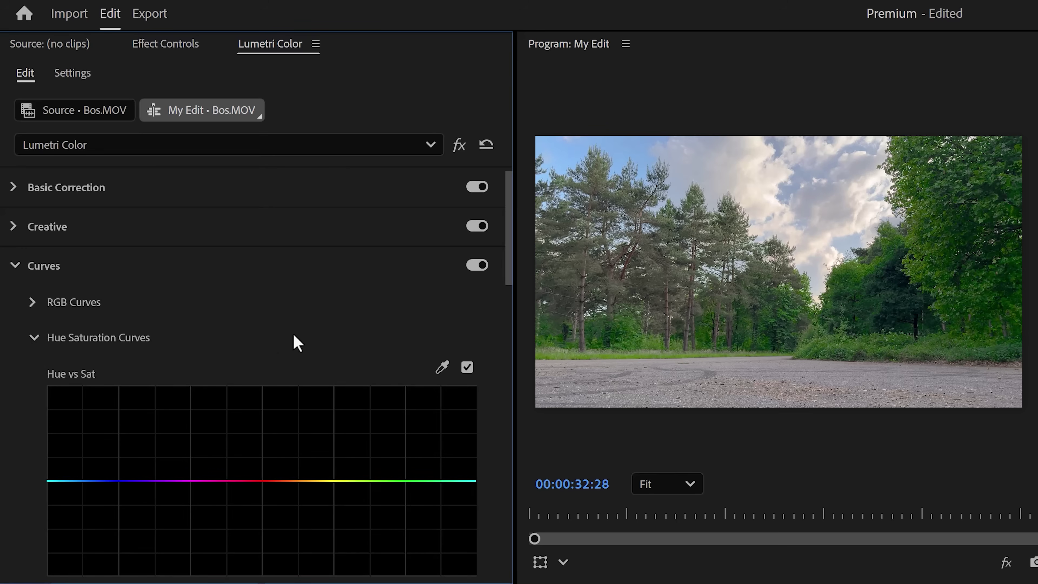
left_click_drag(508, 268, 504, 300)
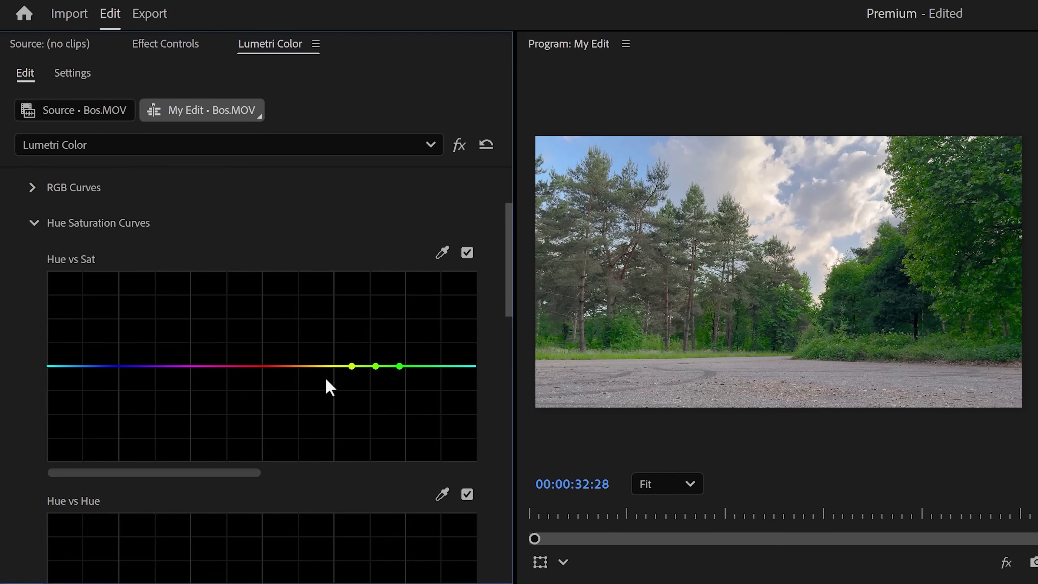
left_click_drag(352, 366, 380, 385)
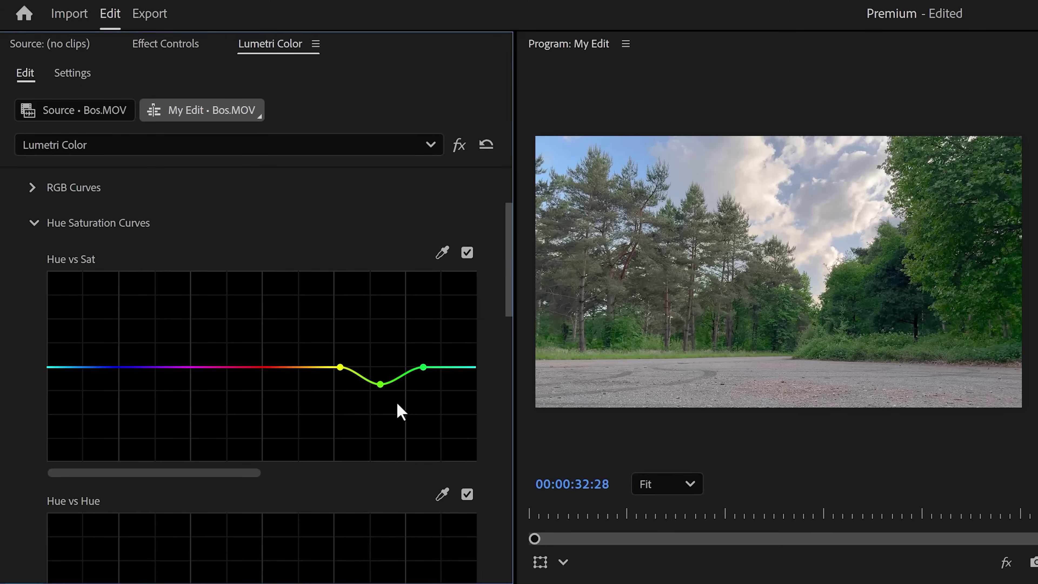
Reset Hue vs Sat, shift the greens on Hue vs Hue, and raise contrast to 74.5
double_click(393, 402)
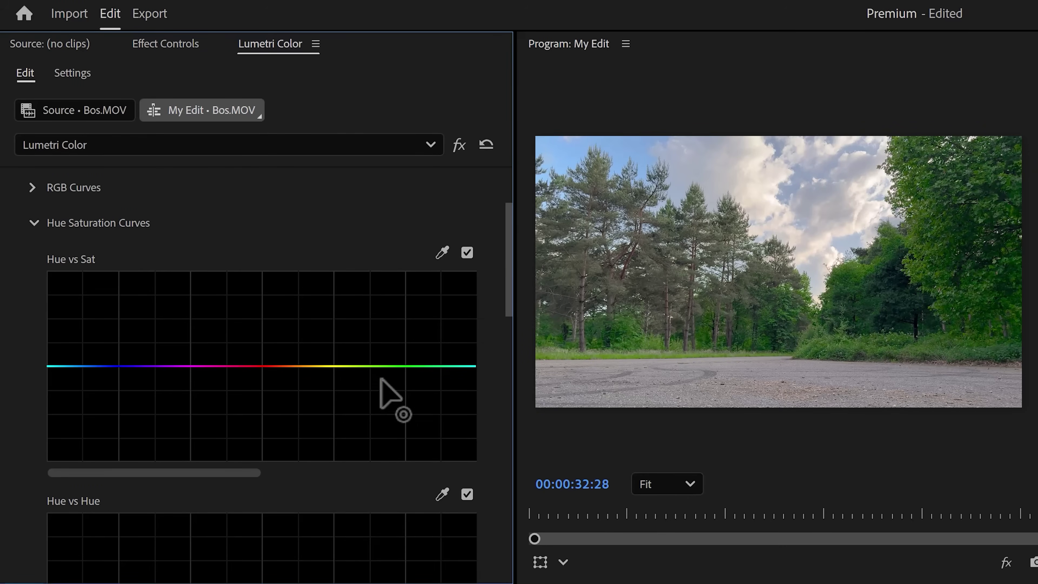
left_click_drag(505, 276, 496, 335)
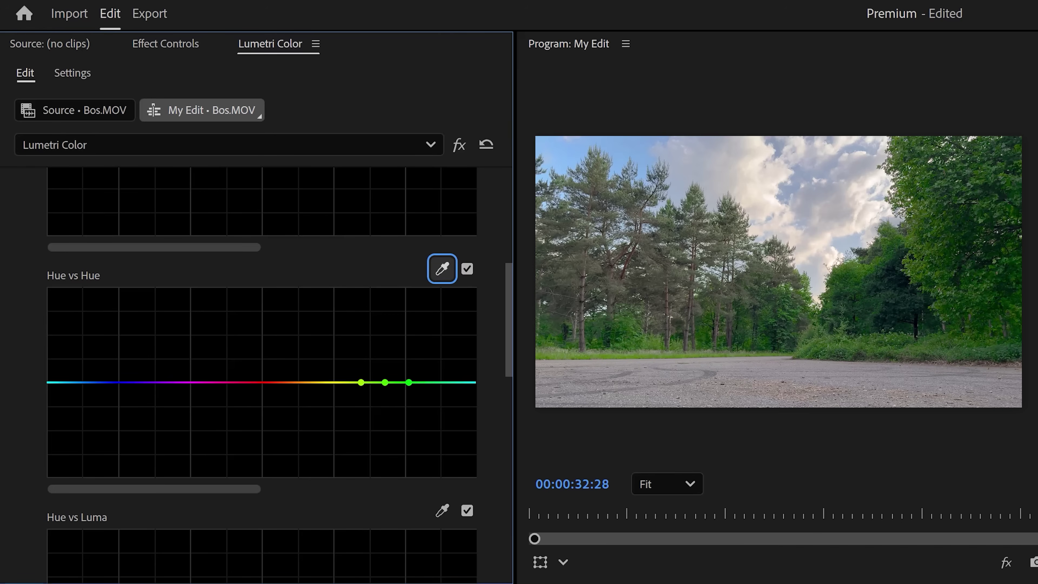
mouse_move(408, 383)
left_mouse_down()
mouse_move(435, 383)
mouse_move(390, 382)
mouse_move(401, 364)
mouse_move(401, 382)
mouse_move(399, 369)
left_mouse_up()
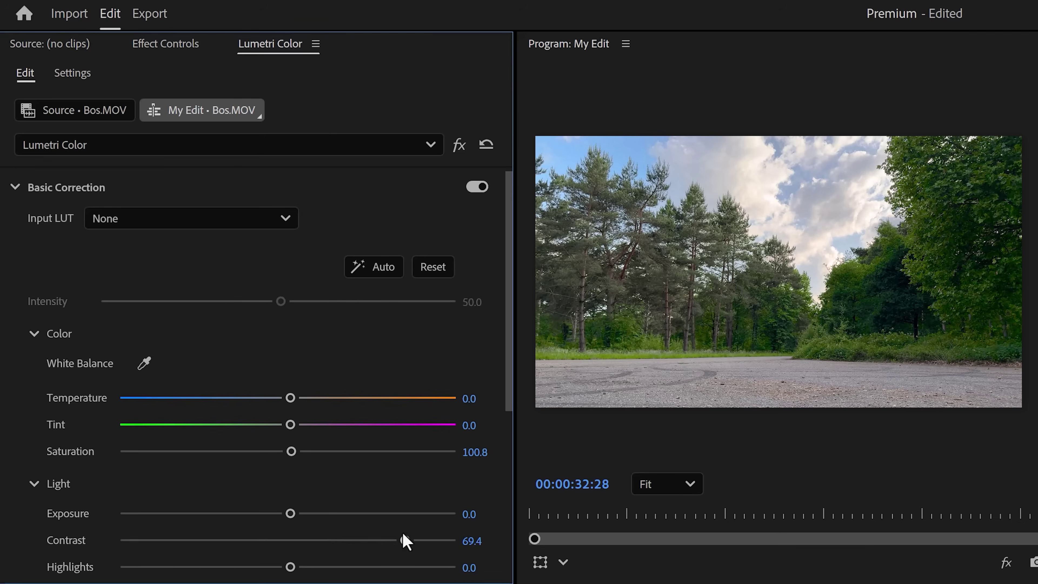
left_click_drag(403, 534, 411, 534)
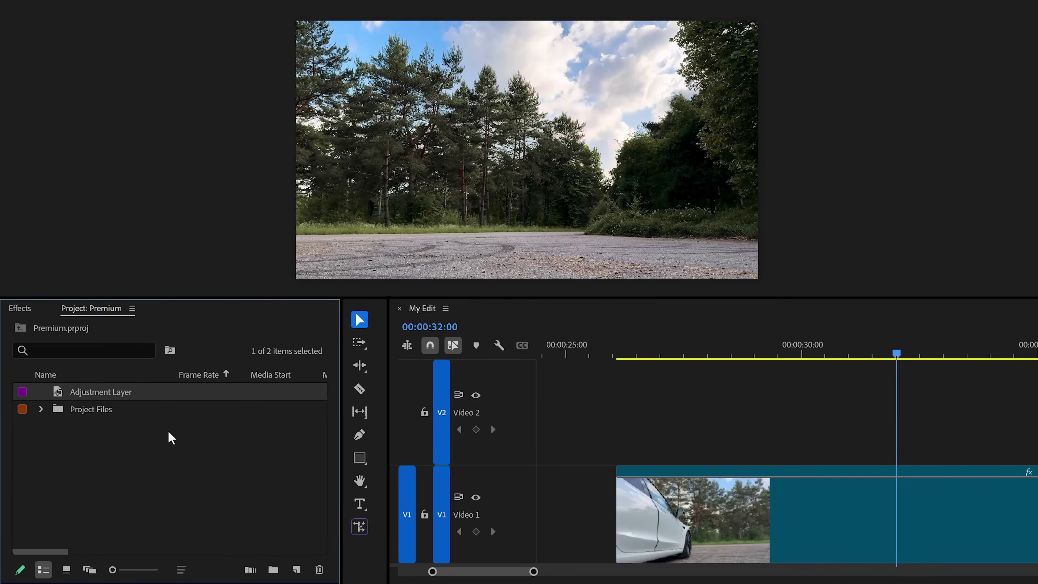
Place the adjustment layer on Video 2 across the clip's length and apply Transform to it
left_click_drag(149, 401, 623, 425)
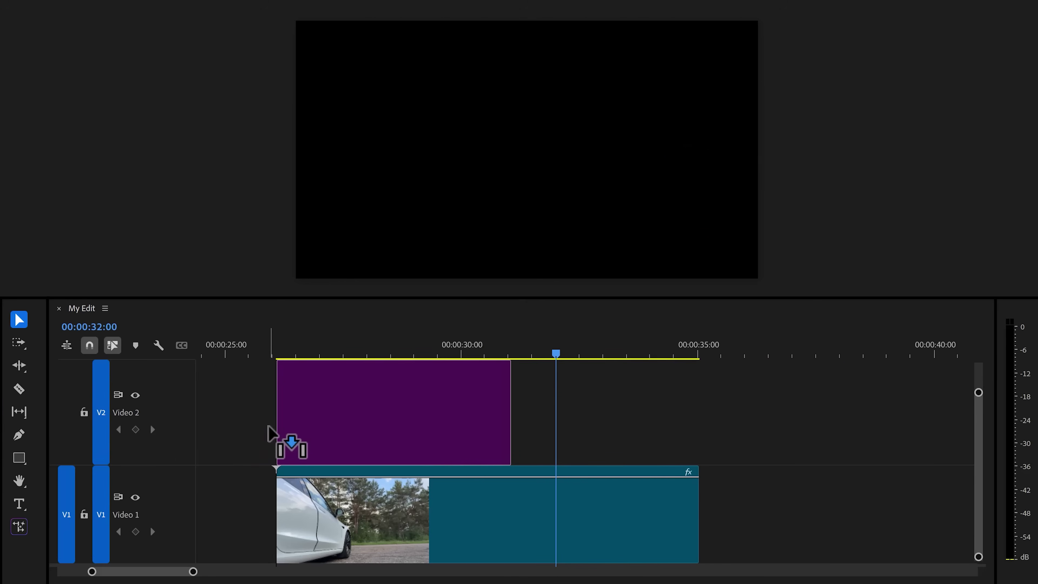
left_click_drag(509, 412, 690, 413)
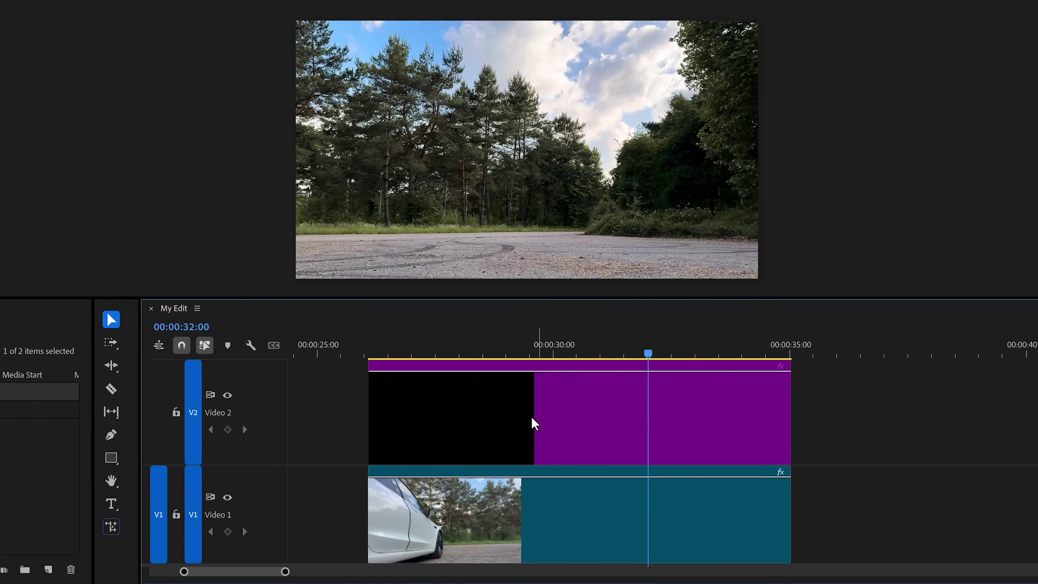
left_click(27, 309)
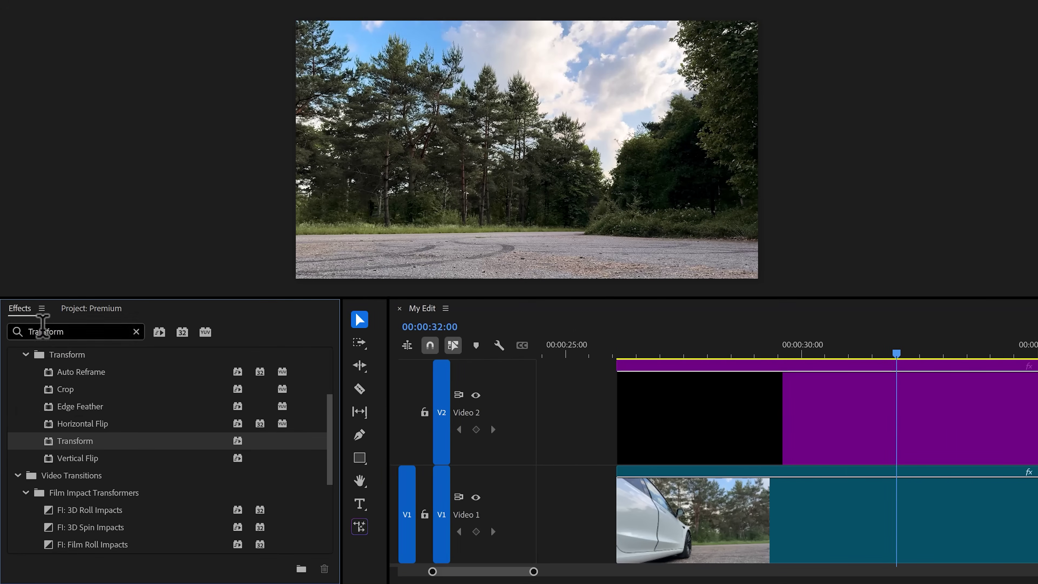
left_click_drag(229, 446, 681, 429)
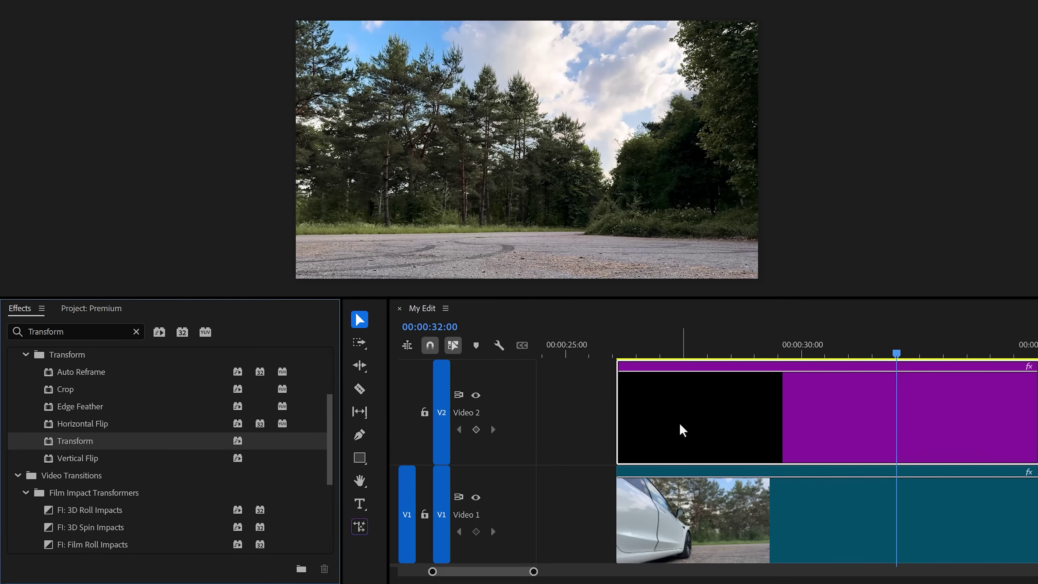
Search for and apply the Crop and Noise effects to the adjustment layer
left_click(136, 332)
left_click(105, 332)
type("crop")
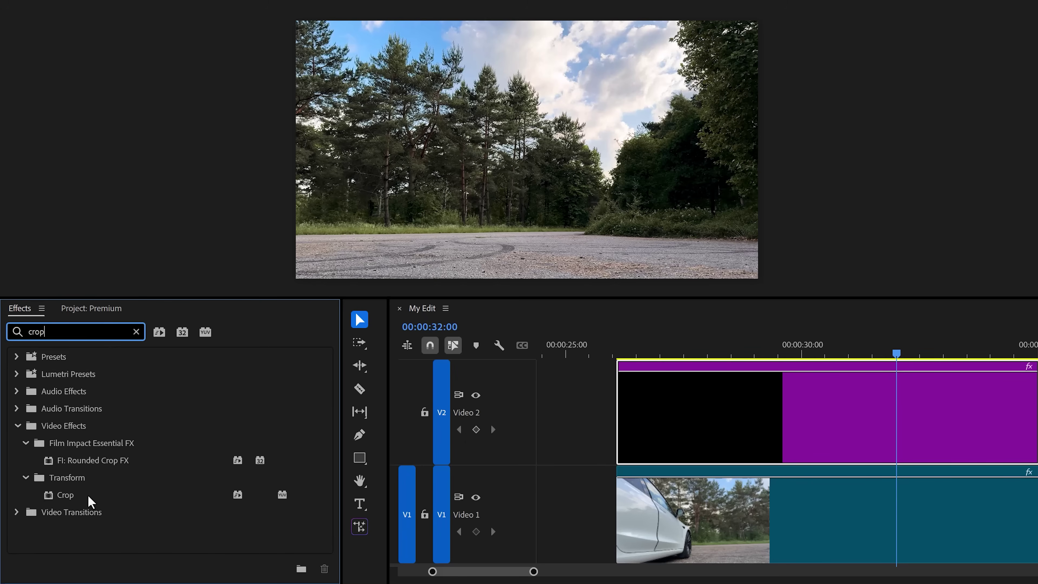
left_click_drag(91, 502, 681, 434)
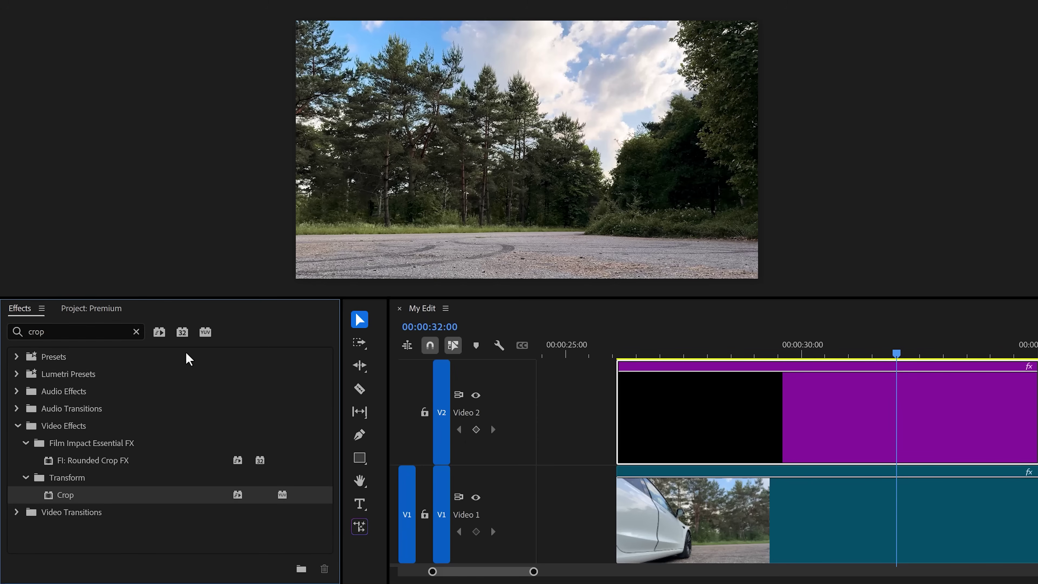
left_click(136, 331)
type("noise")
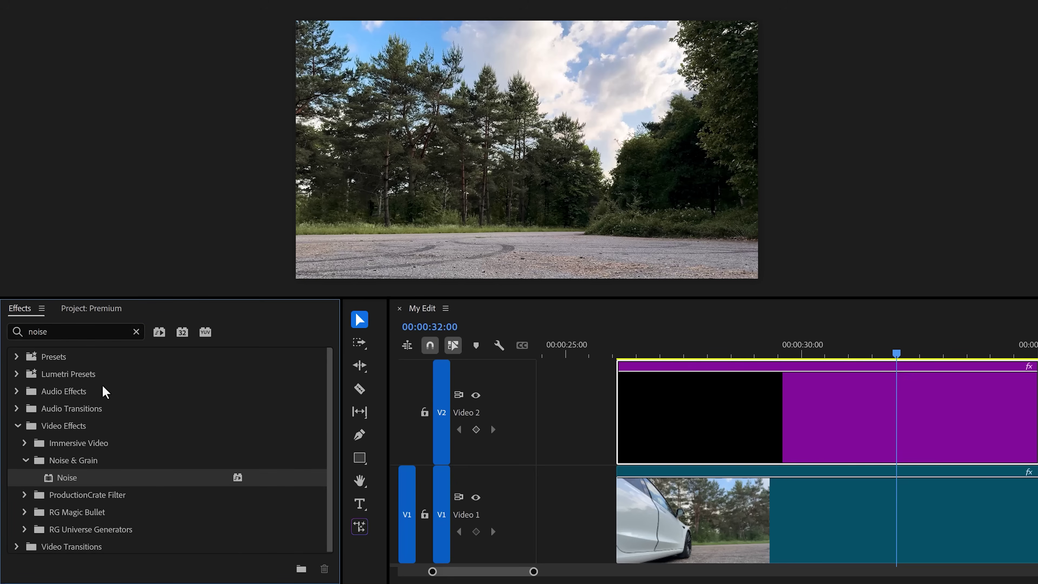
left_click_drag(153, 464, 758, 423)
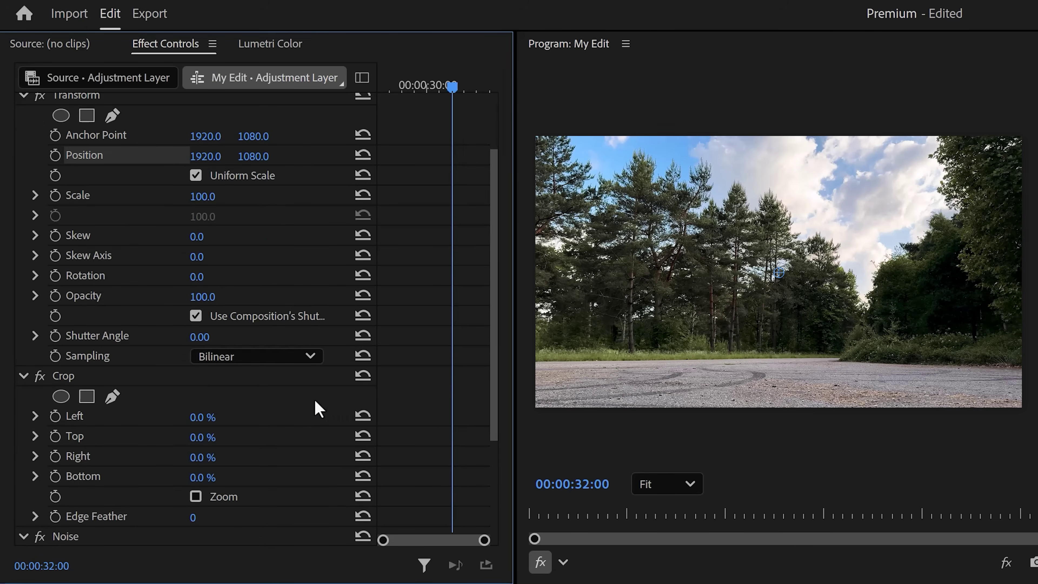
Crop 13% from top and bottom and shift Position Y up to about 934
left_click(203, 437)
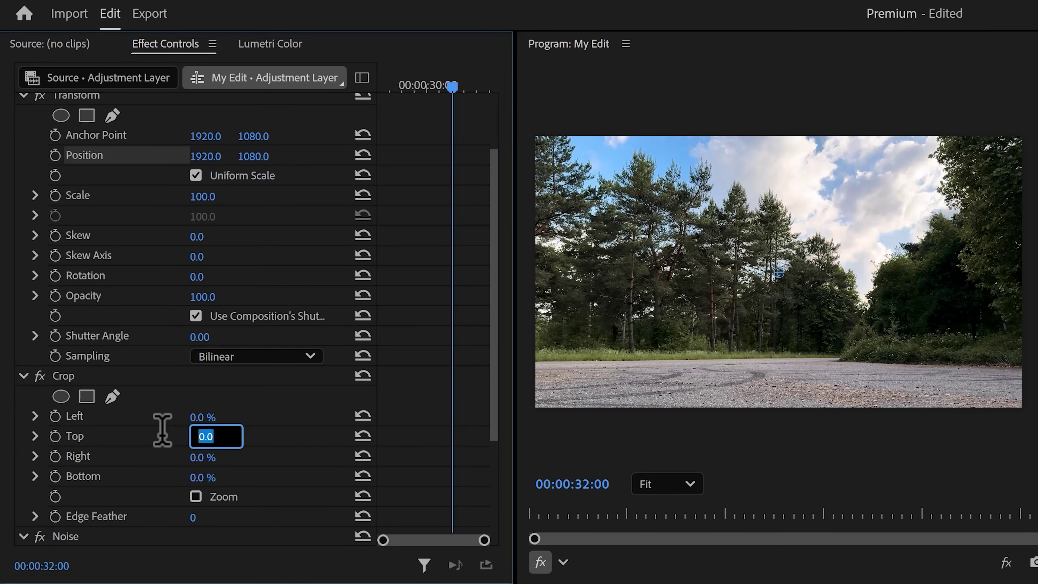
key("Return")
left_click(200, 477)
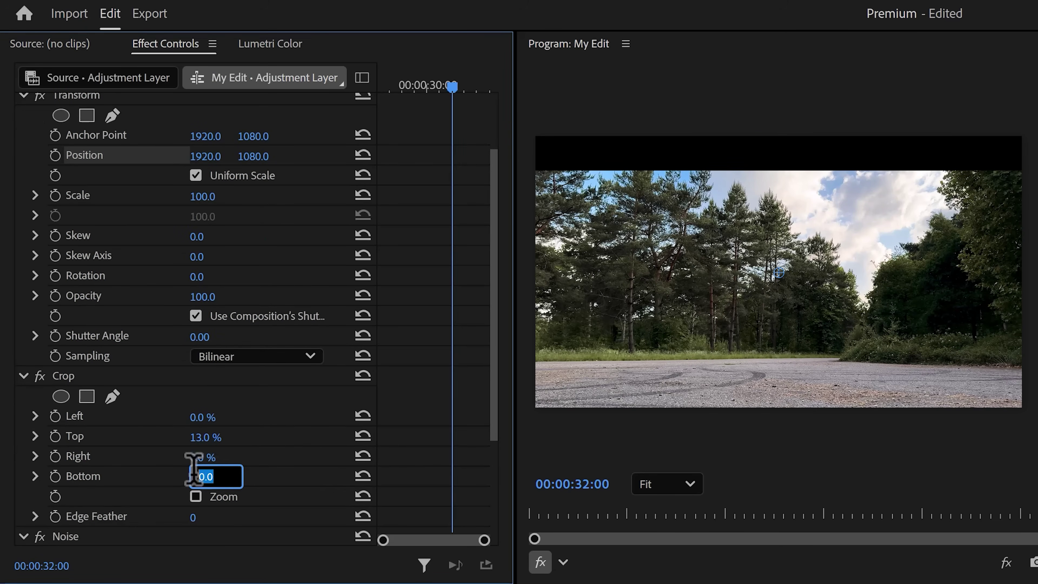
type("13")
key("Return")
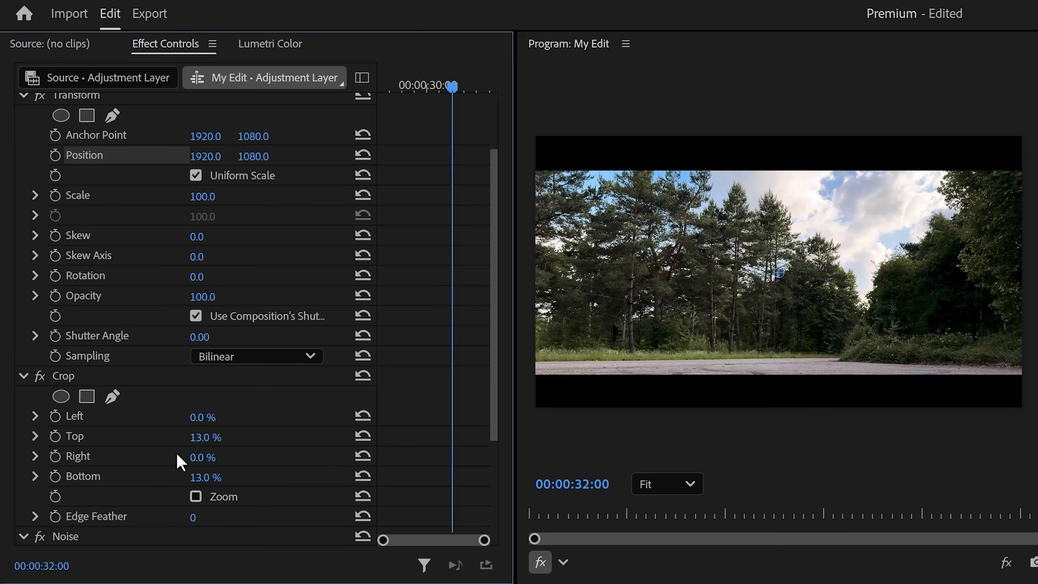
left_click_drag(254, 156, 194, 156)
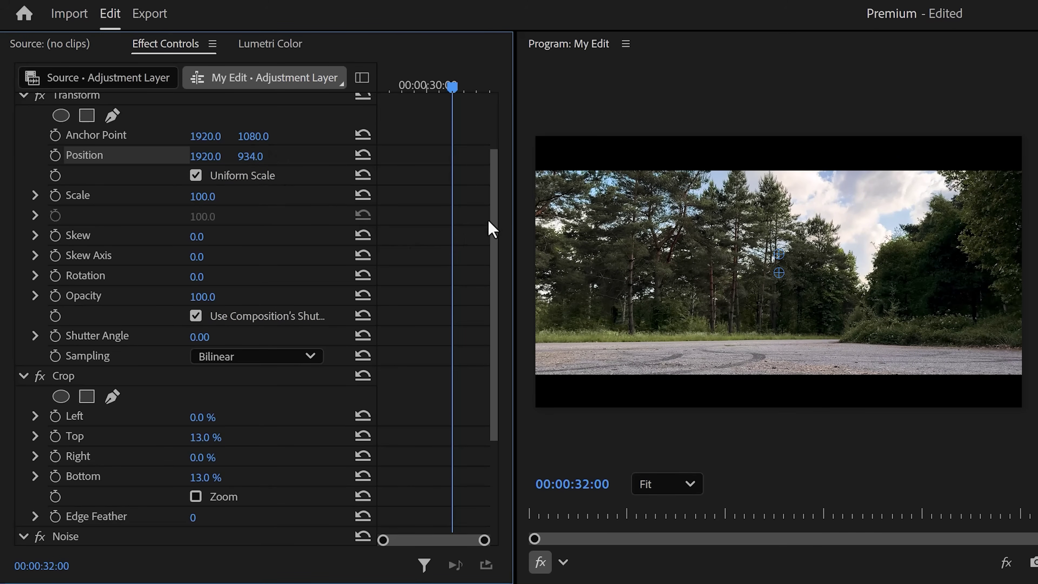
Set the Noise effect's amount to 15% grain
left_click_drag(489, 221, 479, 305)
left_click(220, 441)
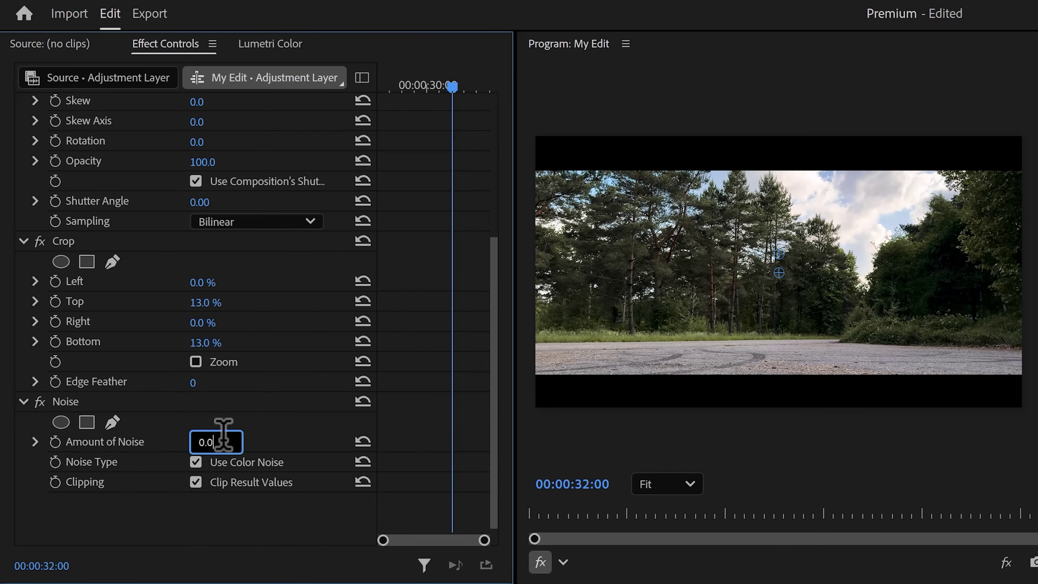
left_click_drag(223, 435, 203, 442)
type("15")
key("Return")
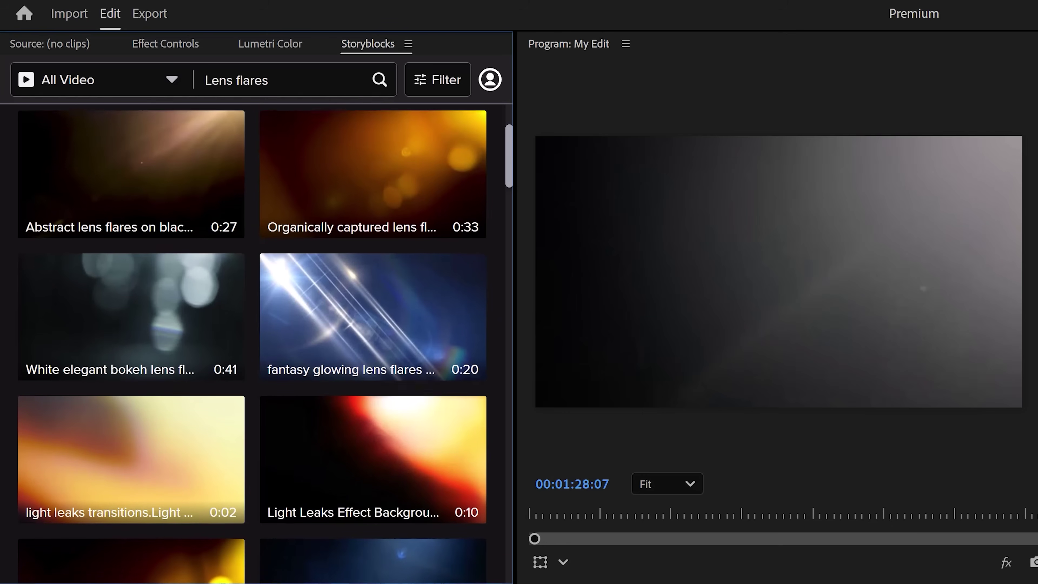
Browse the lens-flare stock results and move the V2 flare clip to about 00:01:17
scroll(204, 322, "down", 2)
scroll(252, 321, "down", 3)
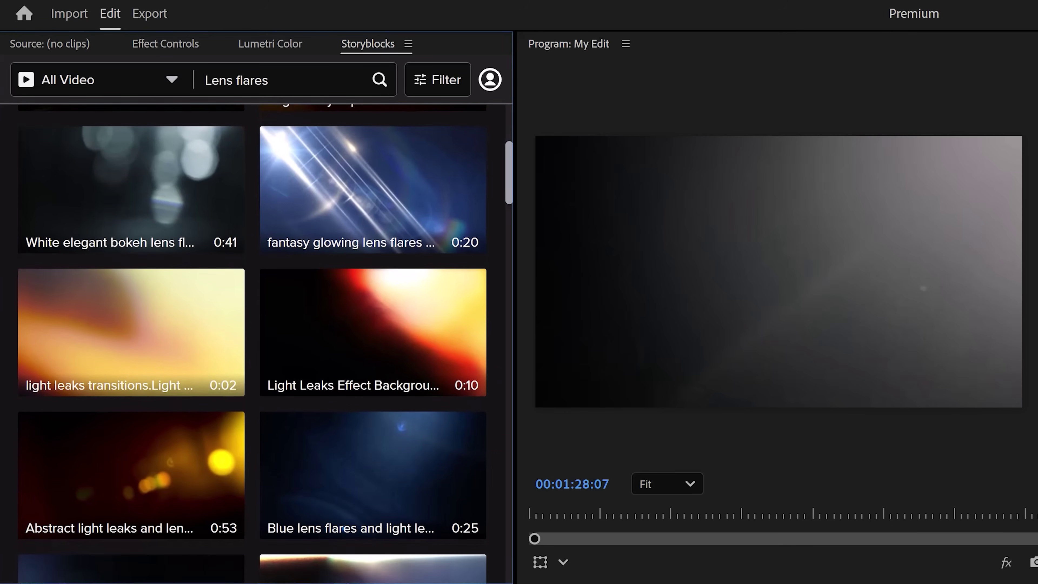
scroll(252, 321, "down", 3)
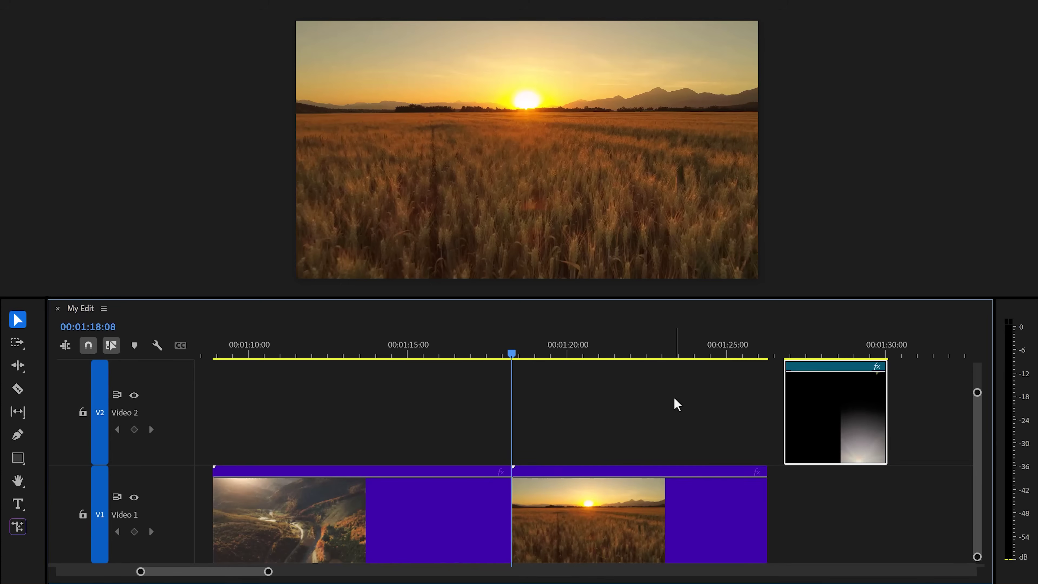
left_click_drag(869, 417, 542, 407)
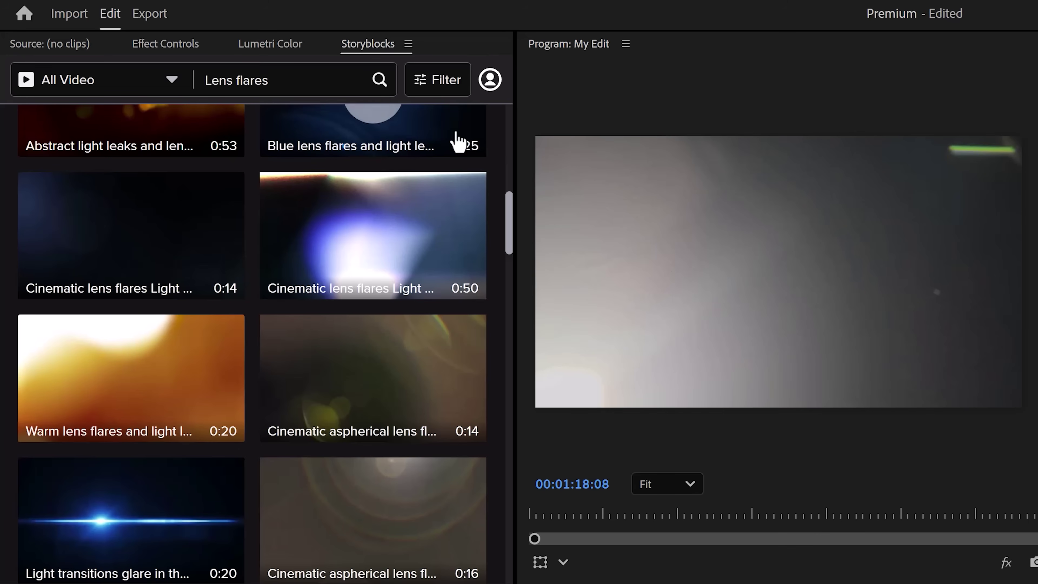
Set the flare clip's blend mode to Linear Dodge (Add)
left_click(195, 47)
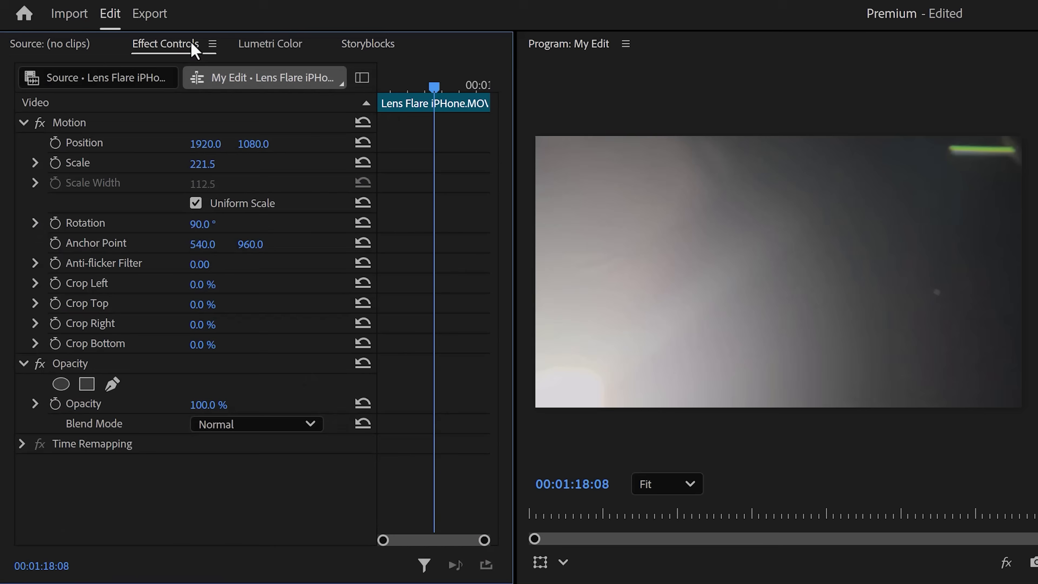
left_click(303, 424)
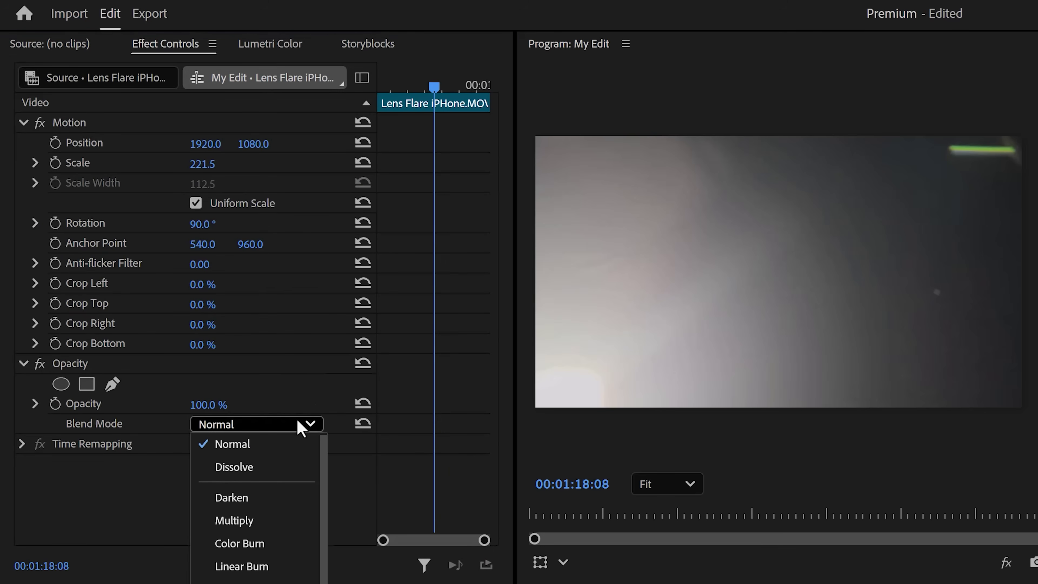
scroll(281, 515, "down", 2)
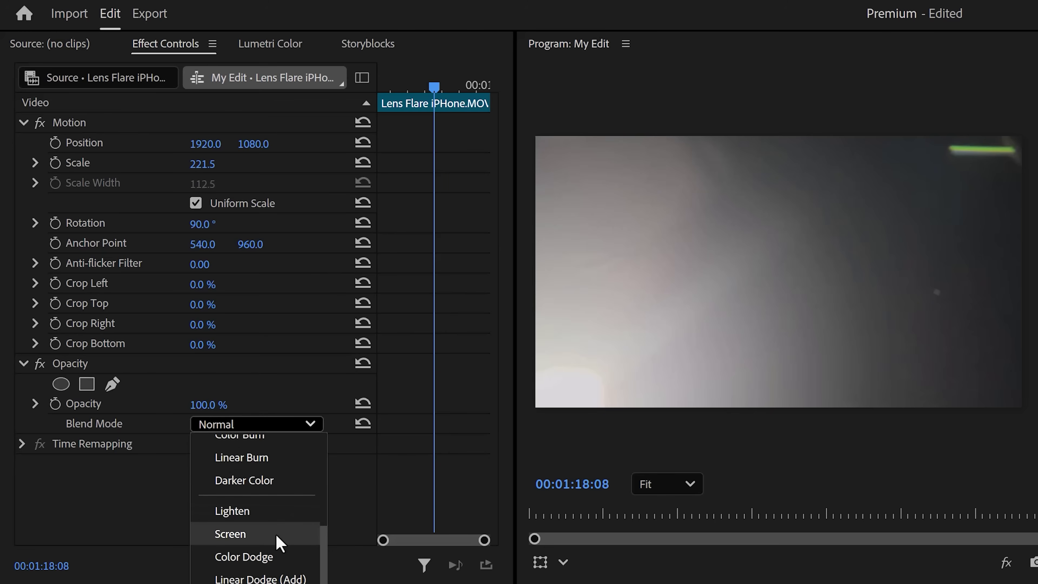
left_click(276, 579)
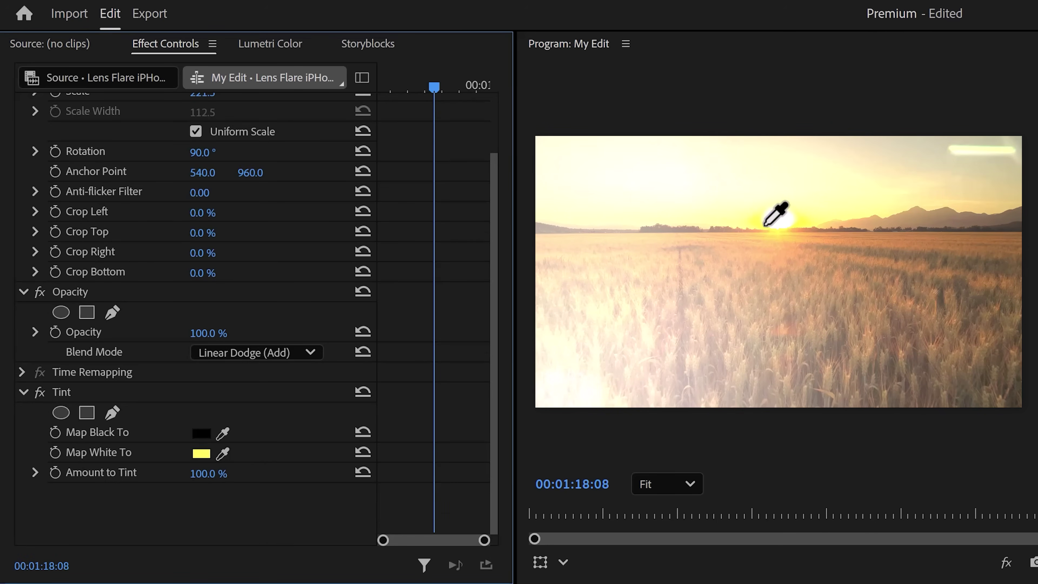
Tint the flare's highlights dark orange at 82% amount
left_click(759, 219)
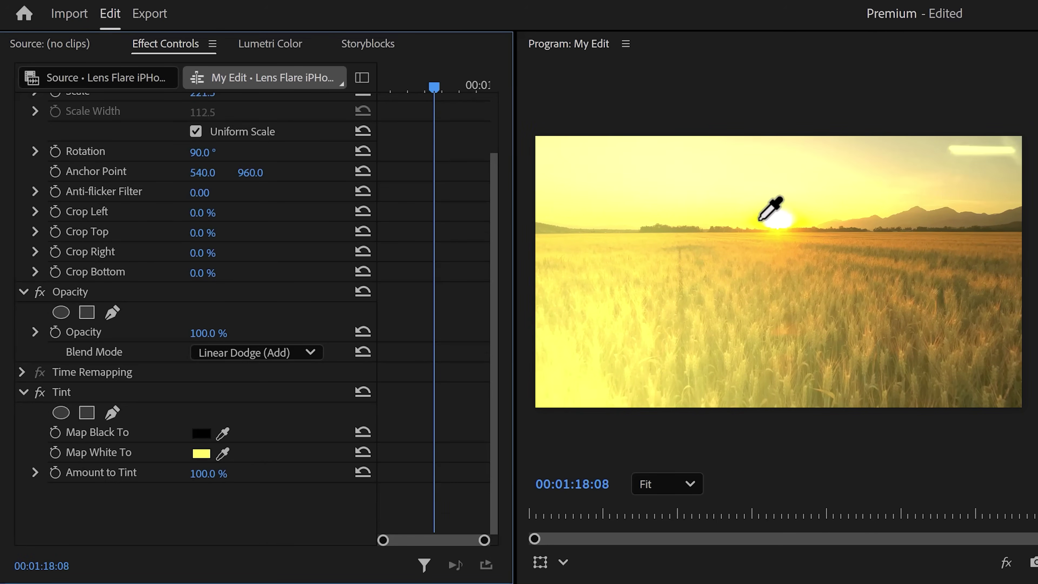
left_click(202, 453)
left_click_drag(872, 206, 872, 196)
left_click(839, 354)
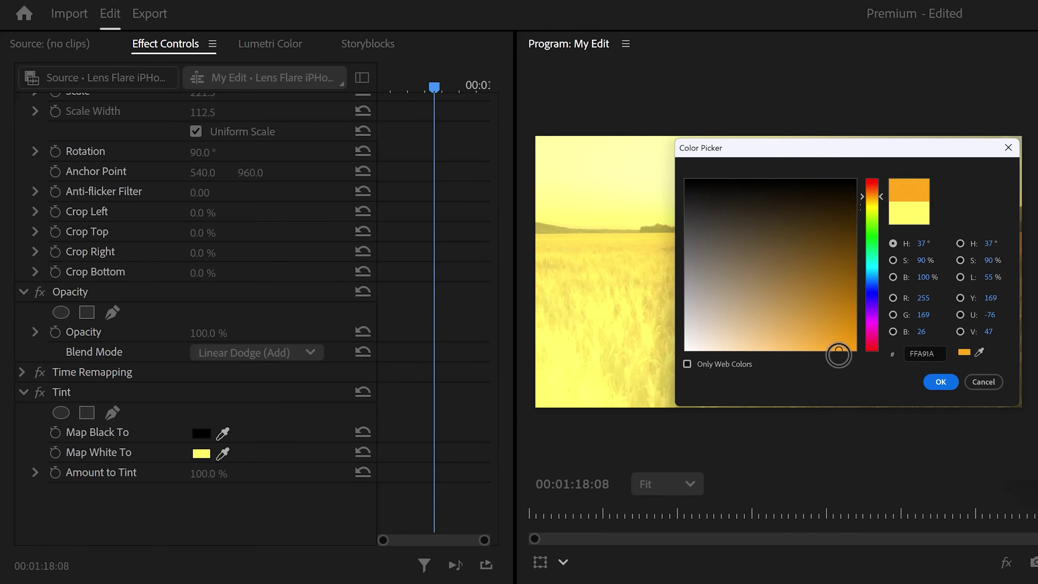
left_click(941, 383)
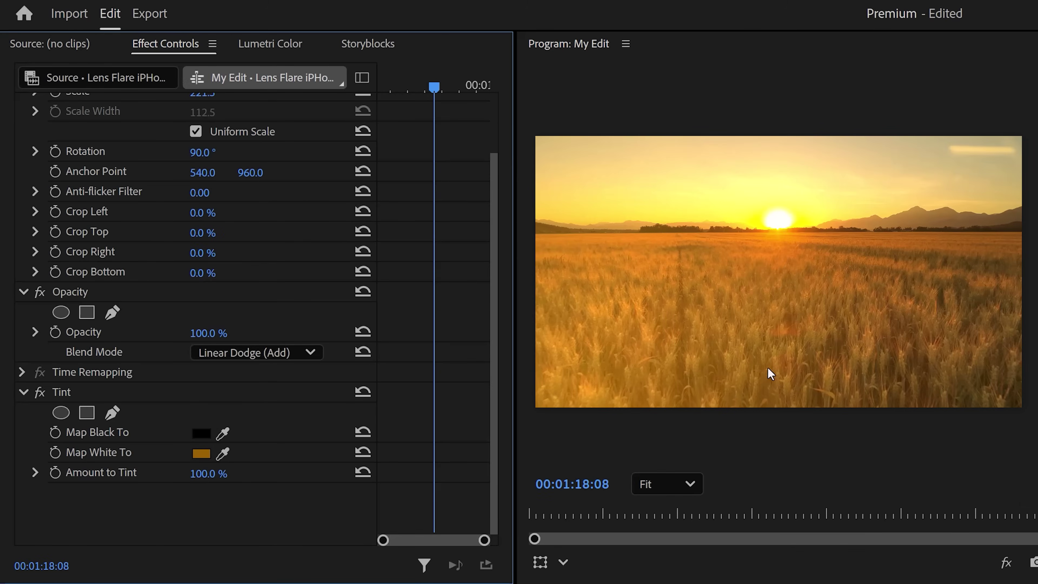
left_click_drag(213, 475, 240, 474)
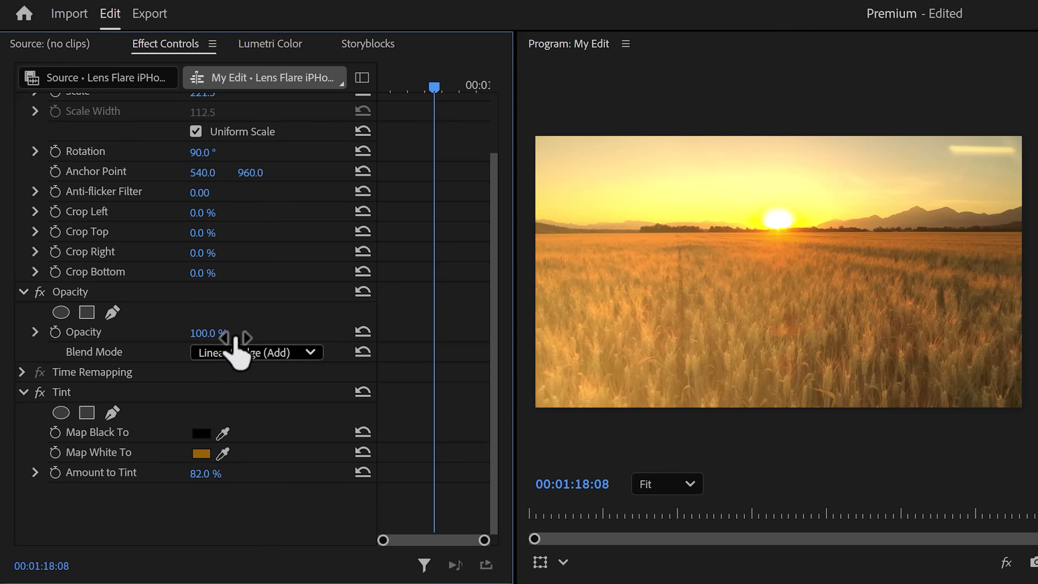
left_click(270, 44)
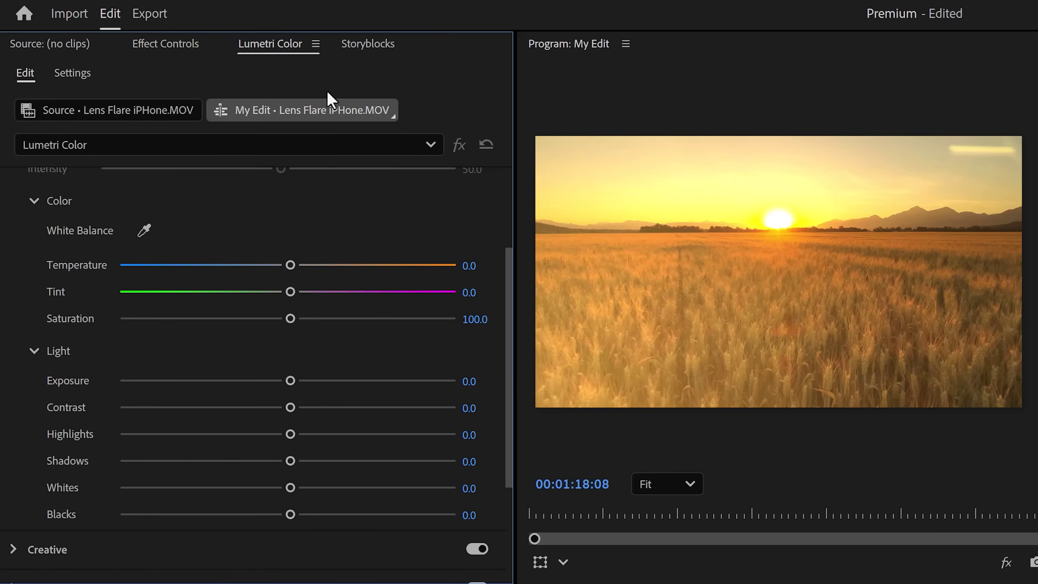
Lower the flare's exposure to -2.0, add cross dissolves at both ends, and preview playback
left_click_drag(291, 382, 426, 407)
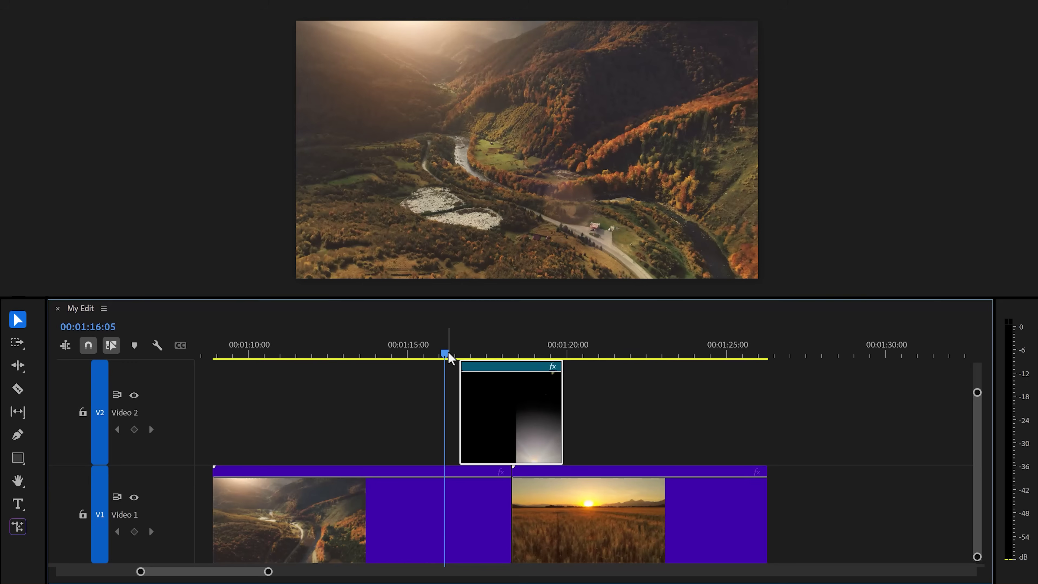
key("ctrl+d")
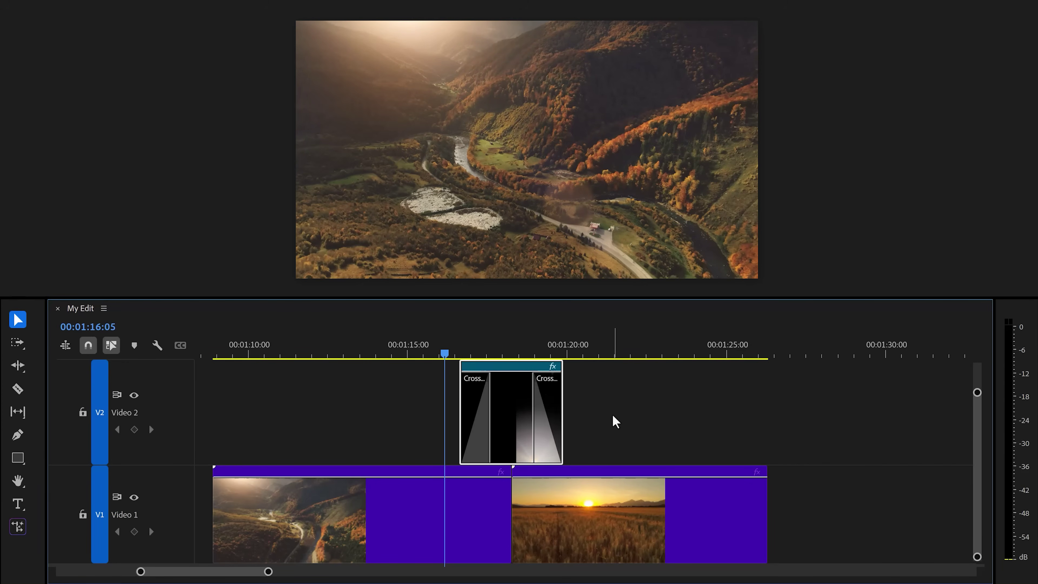
key("space")
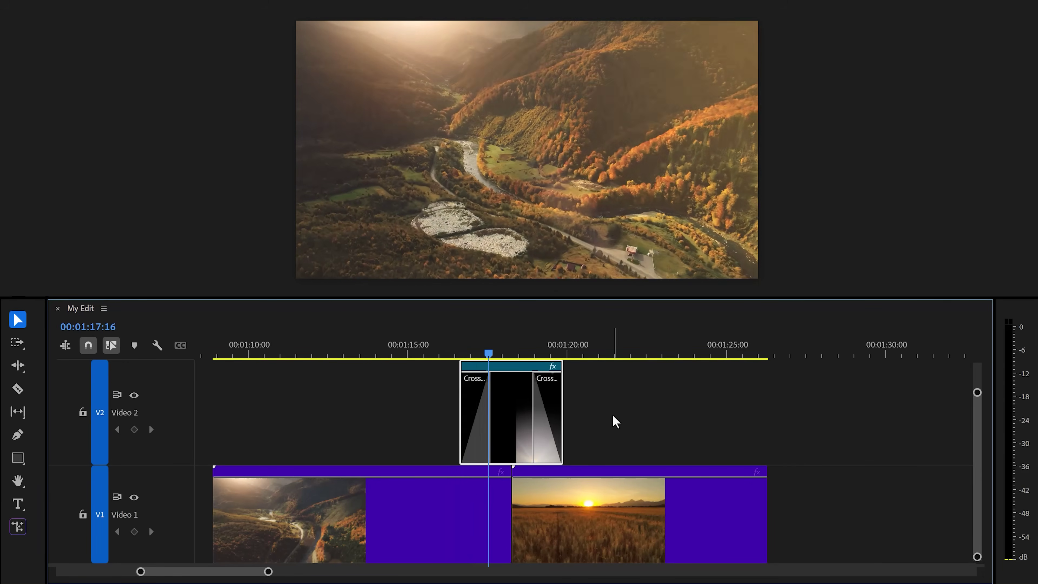